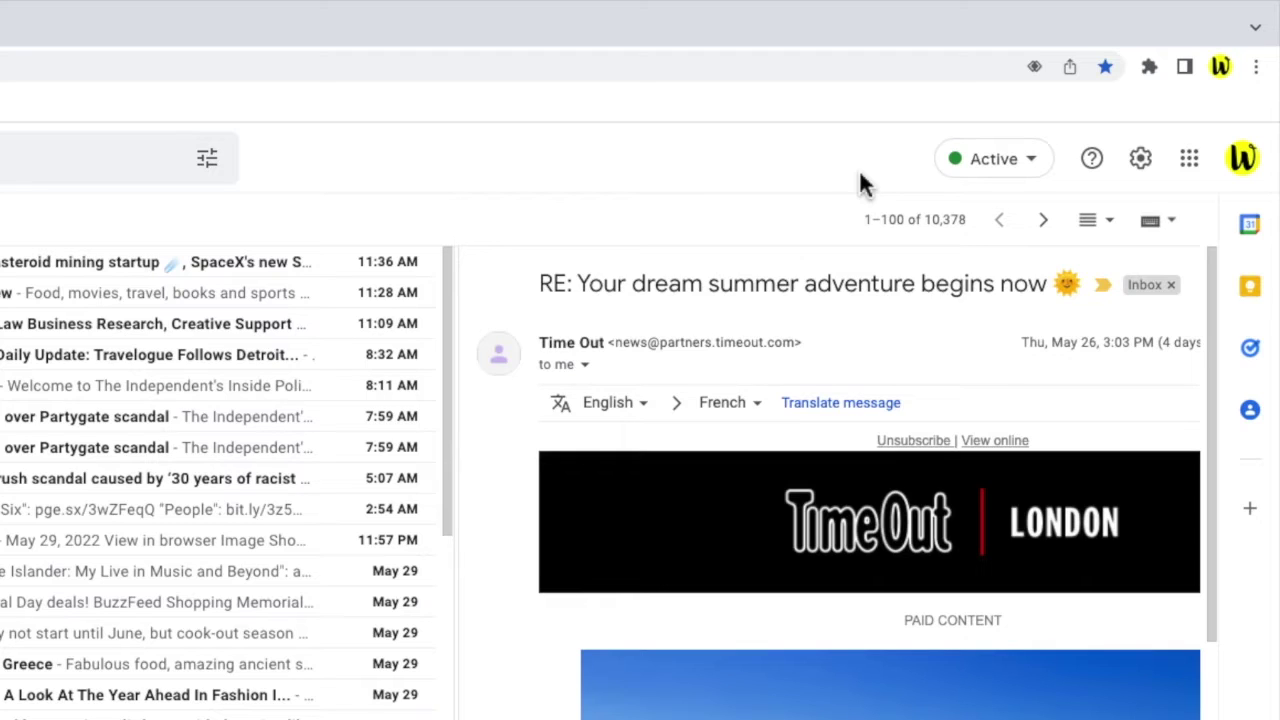
# - Open Gmail's full Settings page from the quick settings gear
pyautogui.click(1141, 160)
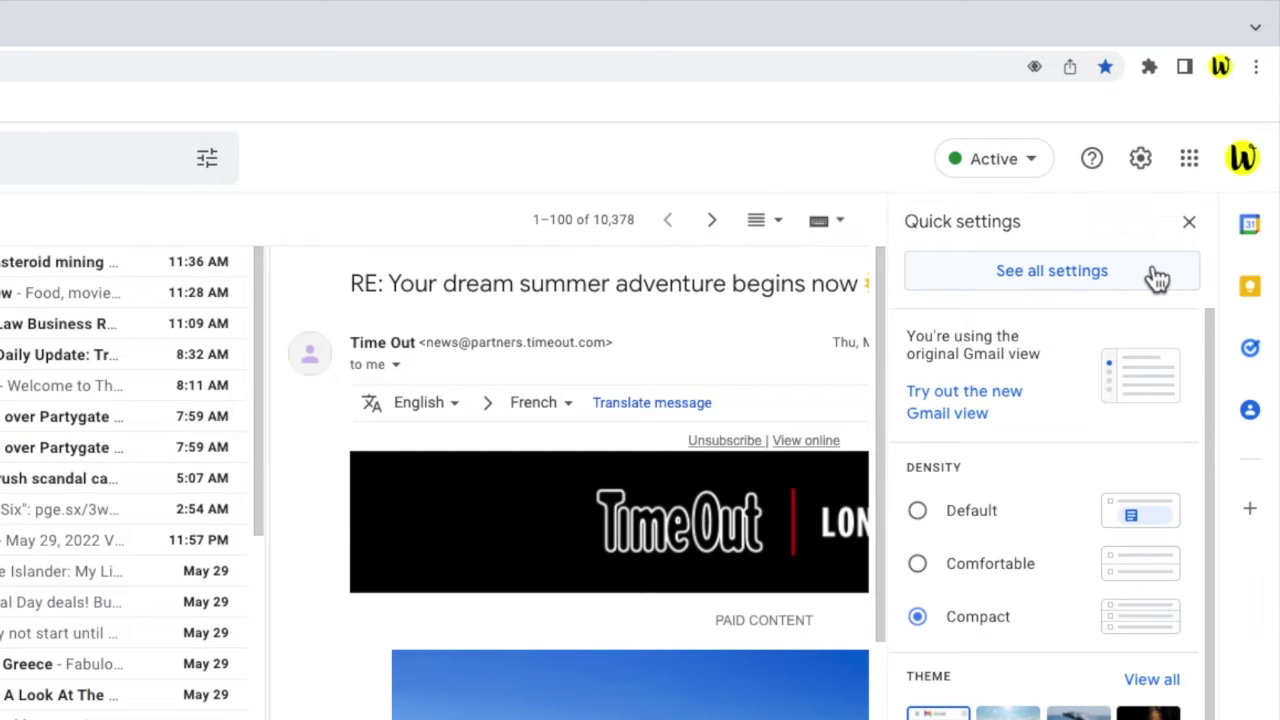
pyautogui.click(1157, 276)
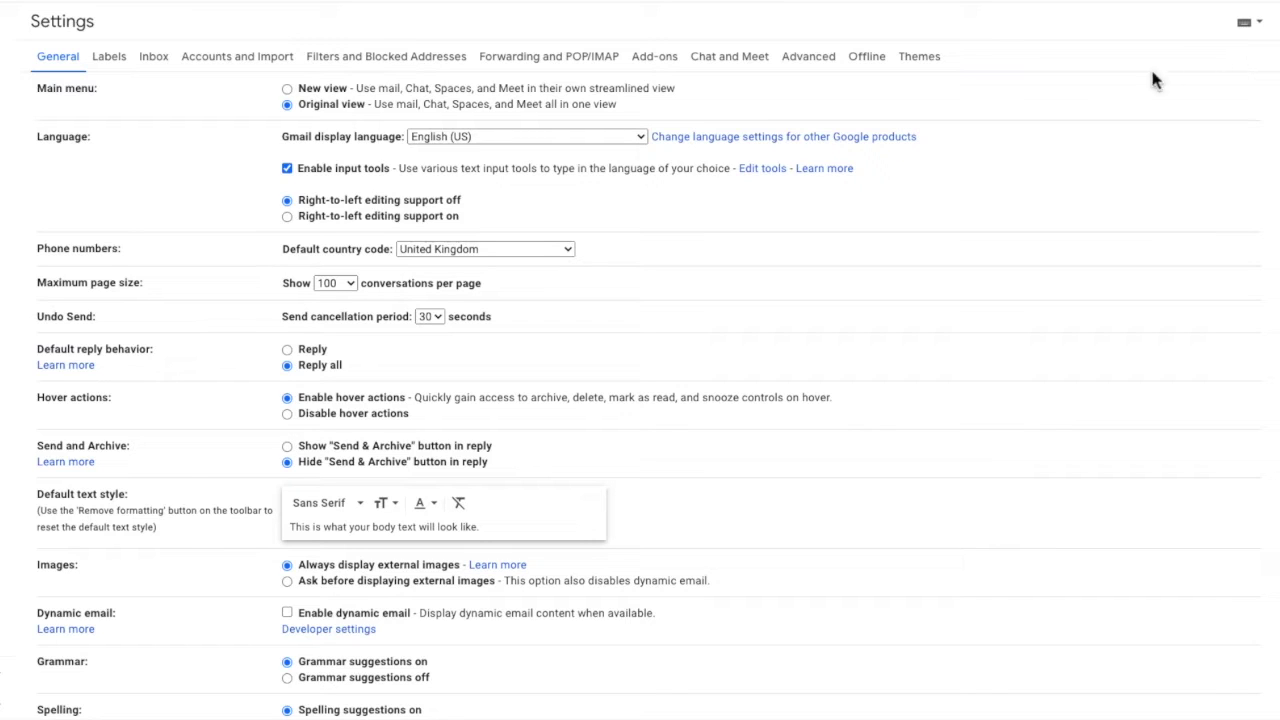
# - Switch Settings to the Accounts and Import tab to see the Woggle Guides sending name
pyautogui.click(255, 74)
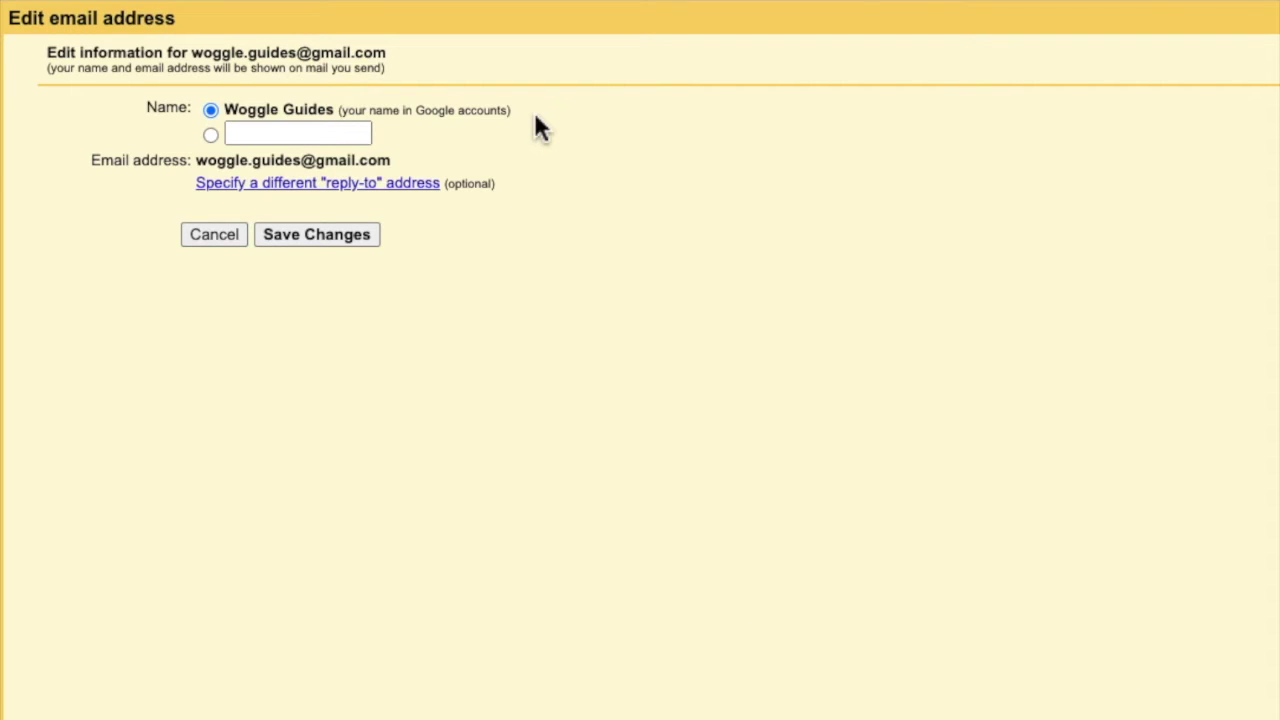
# - Save 'Woggle Tutorials' as the custom sender name
pyautogui.click(352, 133)
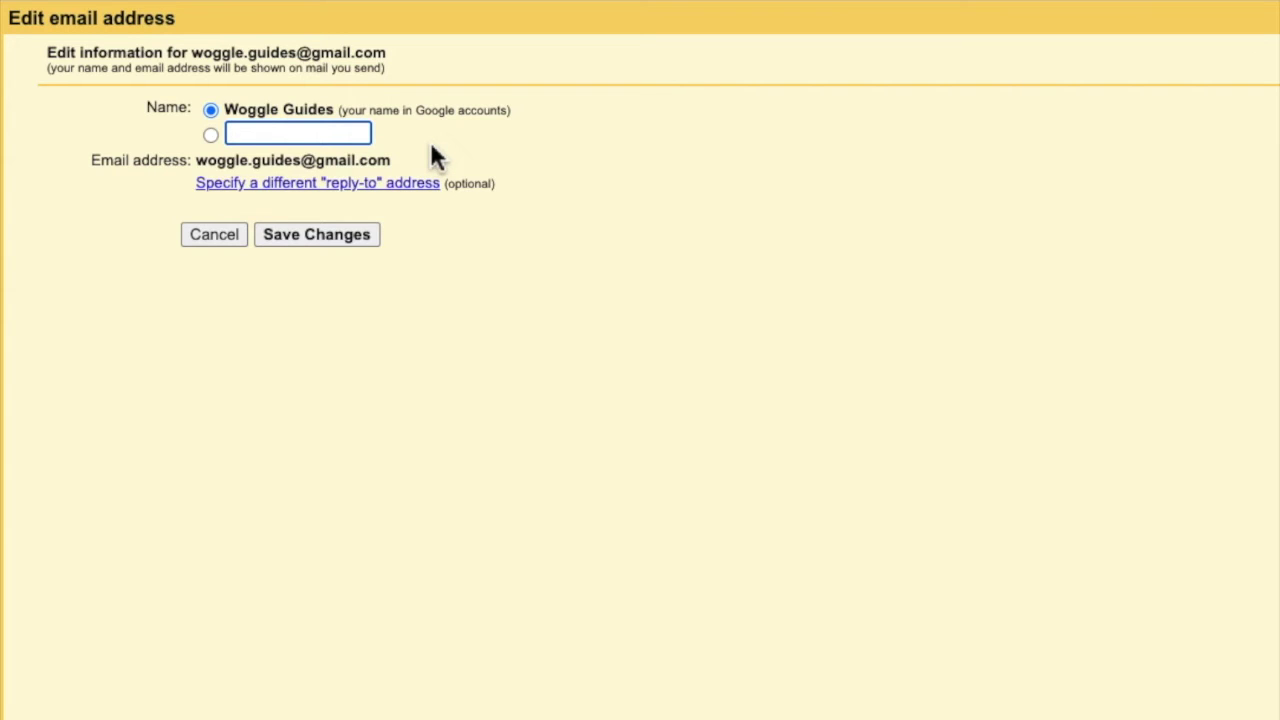
pyautogui.write('Woggle ')
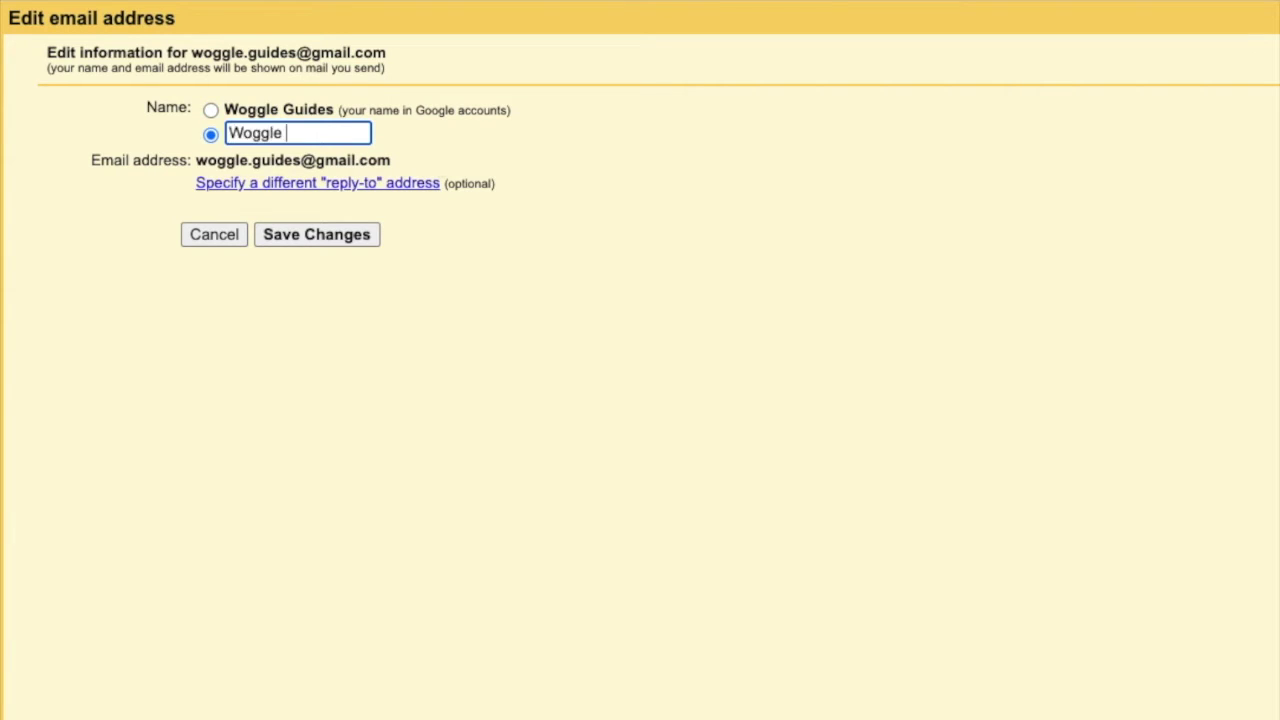
pyautogui.write('Tutorials')
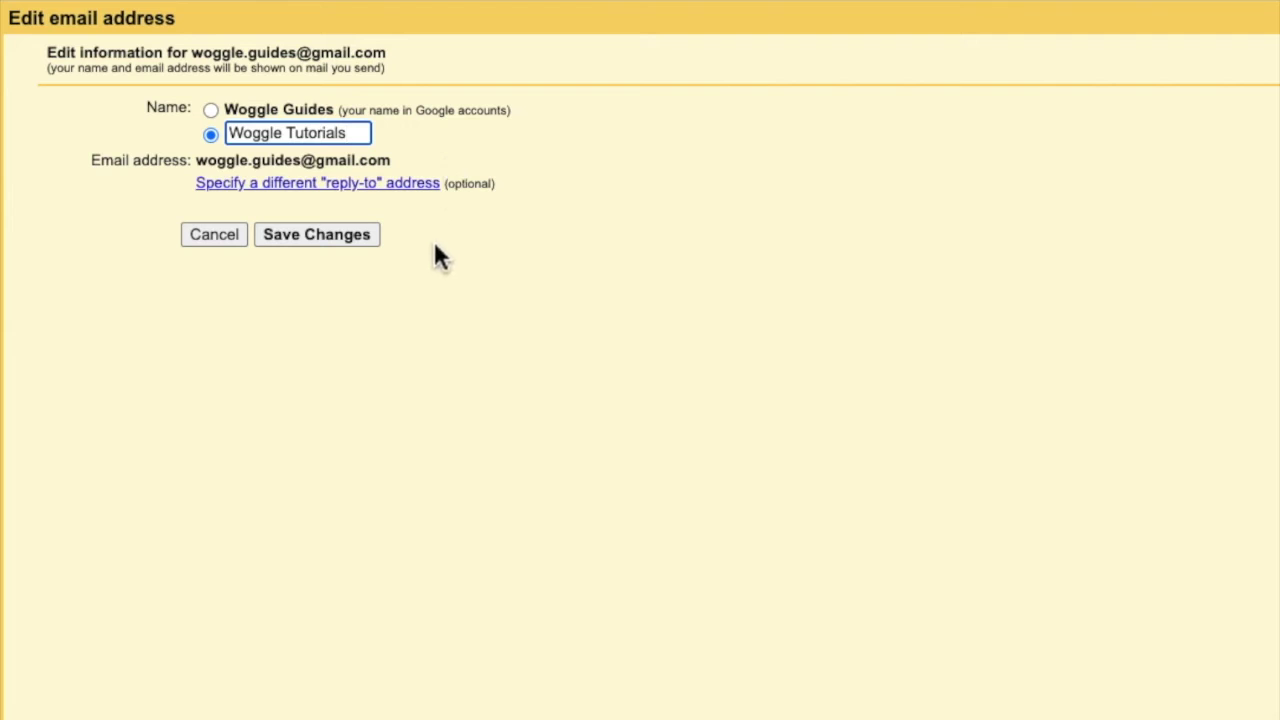
pyautogui.click(379, 246)
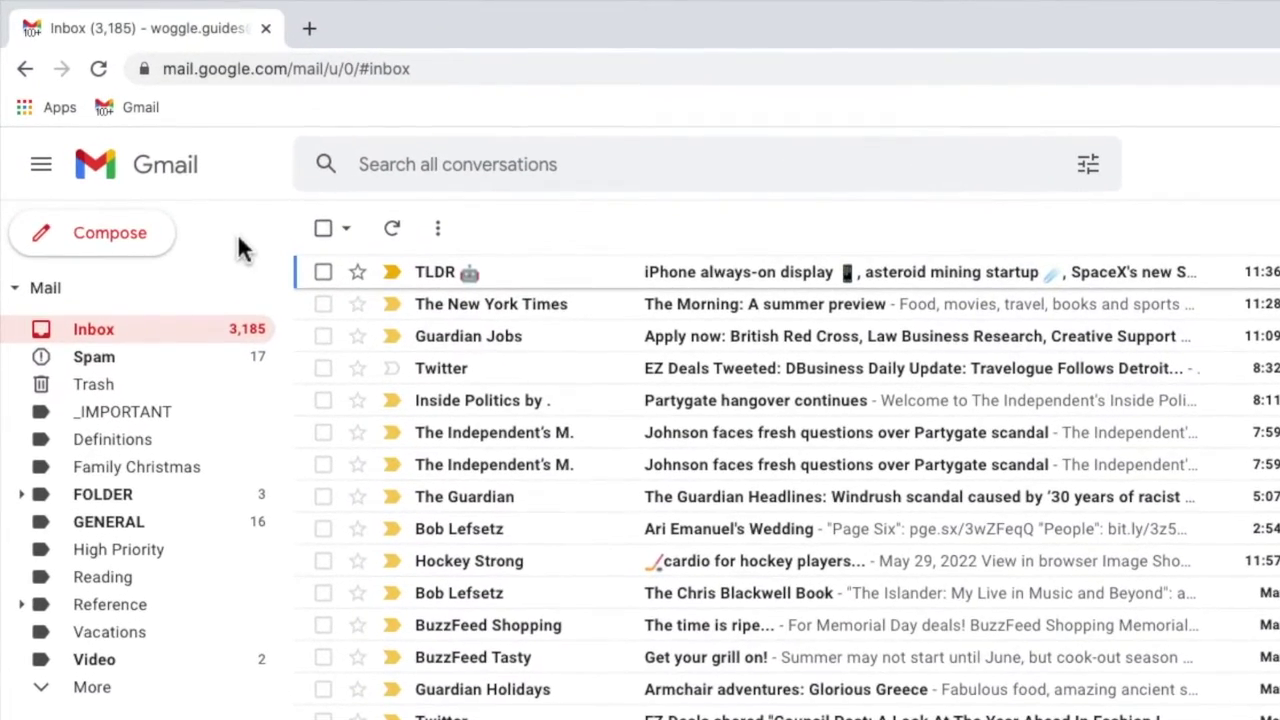
pyautogui.click(166, 246)
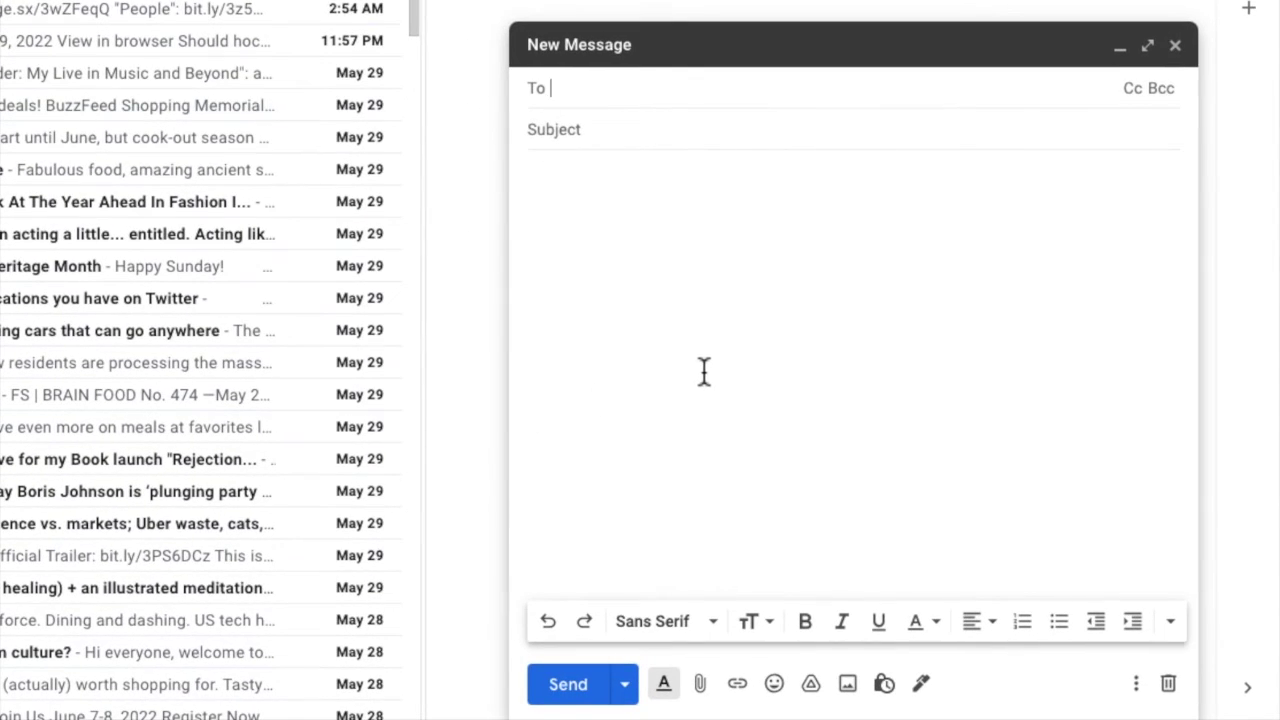
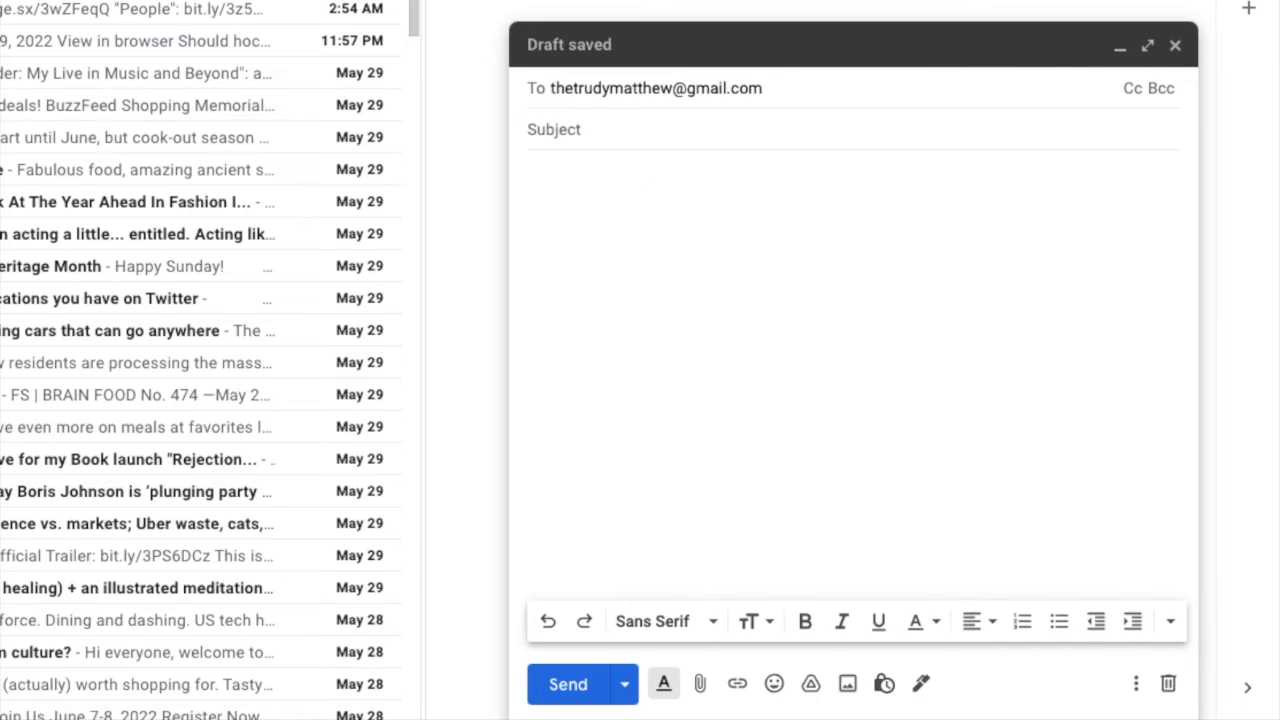
# - Send a test email titled 'Check out my new name!' to the friend's e-mail address
pyautogui.press('Tab')
pyautogui.write('Check out my new name!')
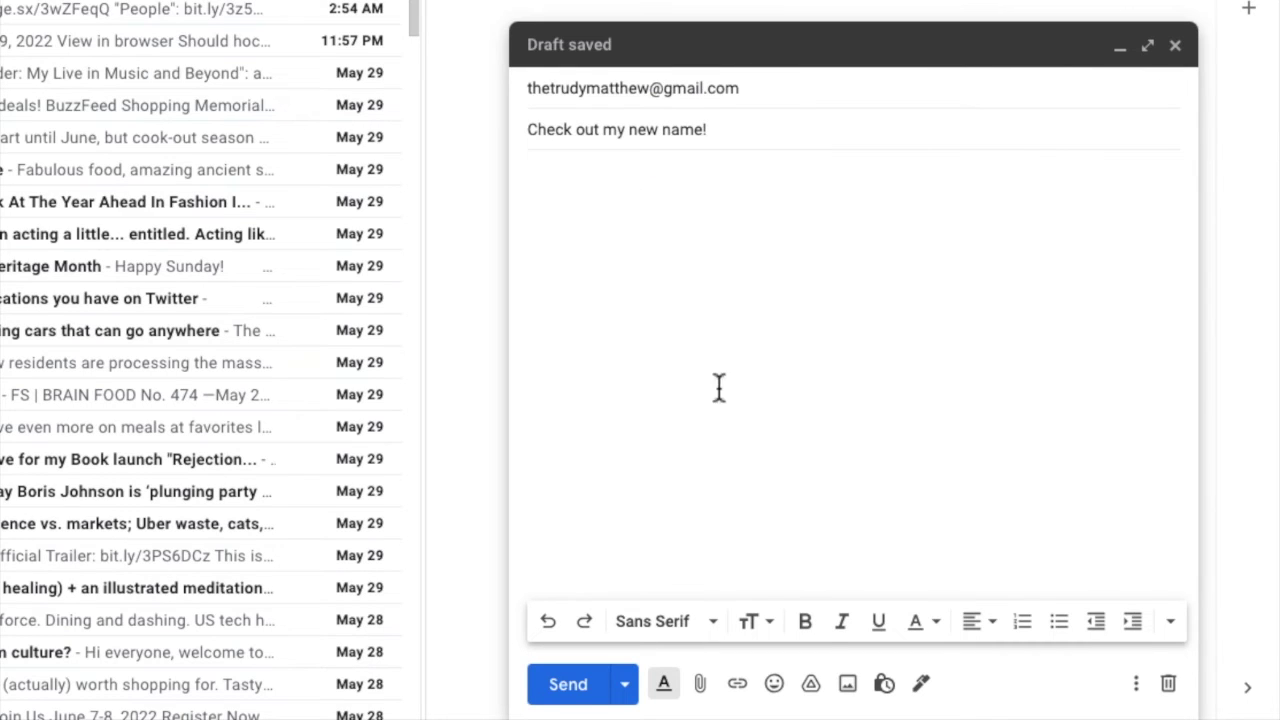
pyautogui.click(612, 688)
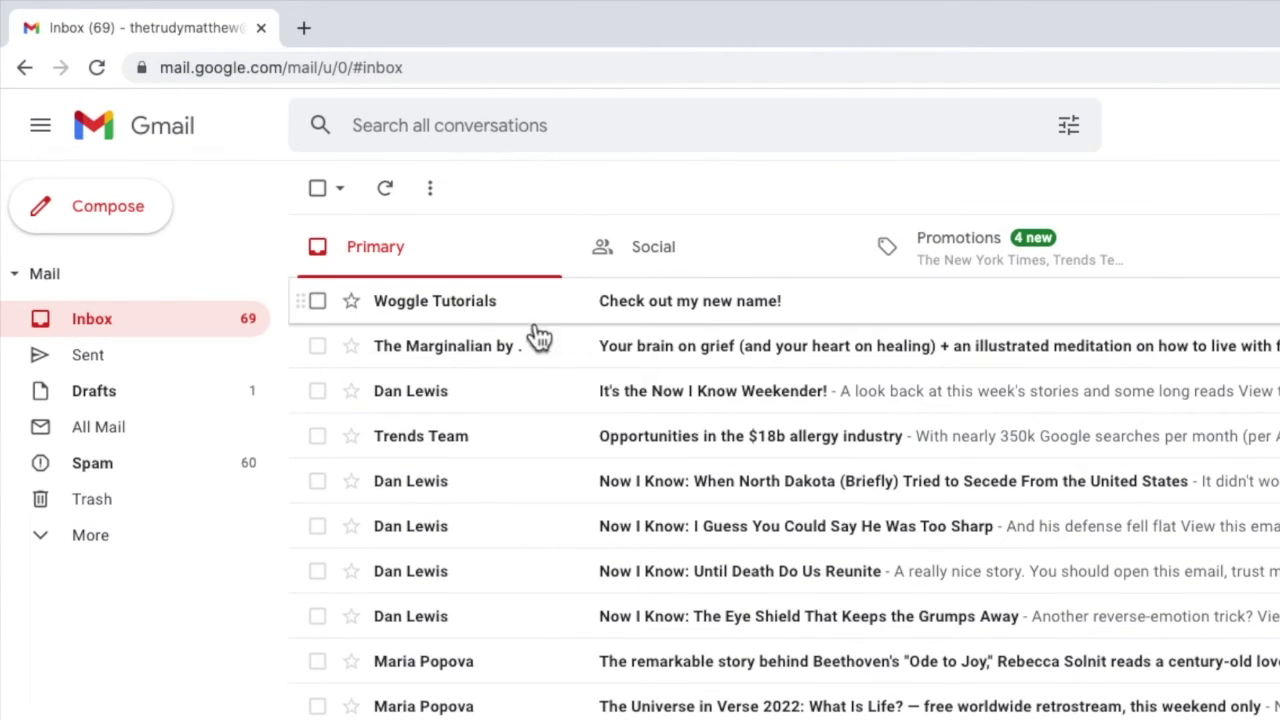
# - Open the 'Check out my new name!' email from Woggle Tutorials in the friend's Primary inbox
pyautogui.click(830, 318)
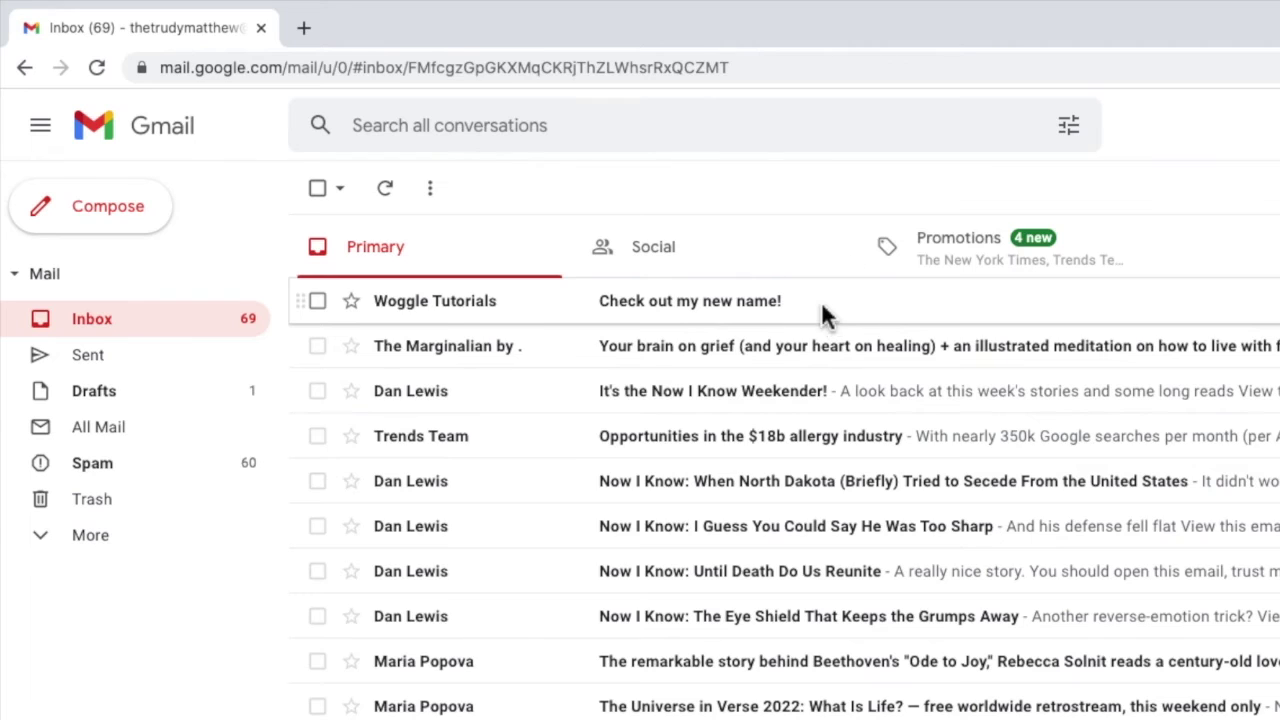